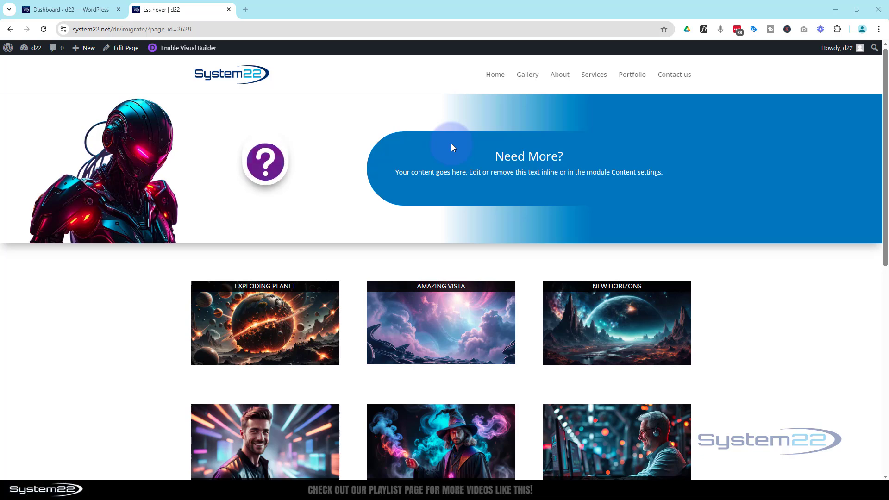
Preview the page in device emulation as iPhone 12 Pro and as iPad Air, and return to the desktop view.
{"action": "key", "text": "ctrl+shift+i"}
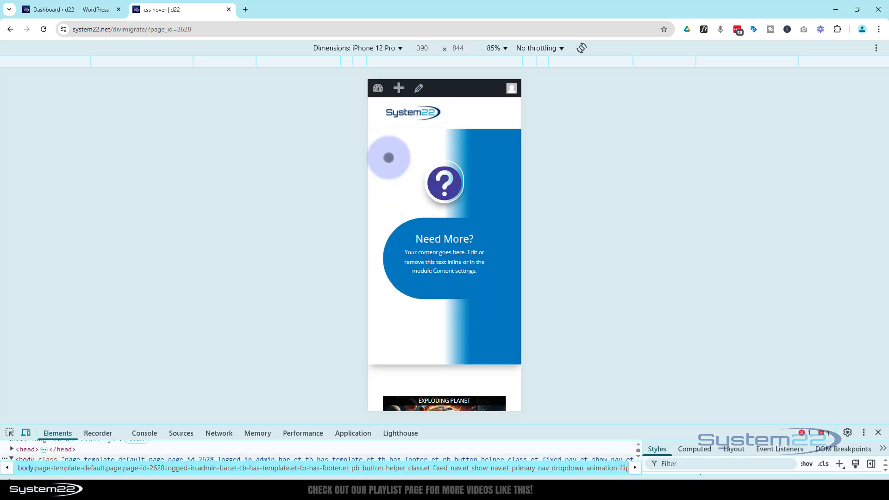
{"action": "left_click", "coordinate": [374, 50]}
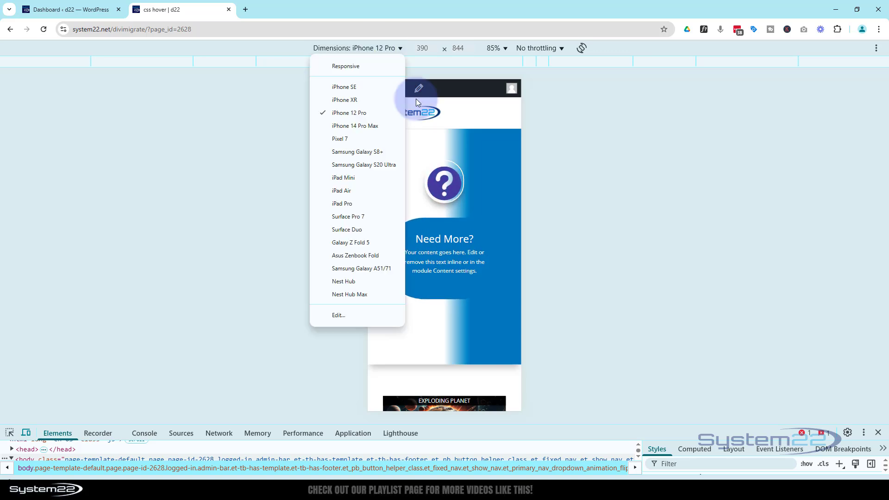
{"action": "left_click", "coordinate": [349, 193]}
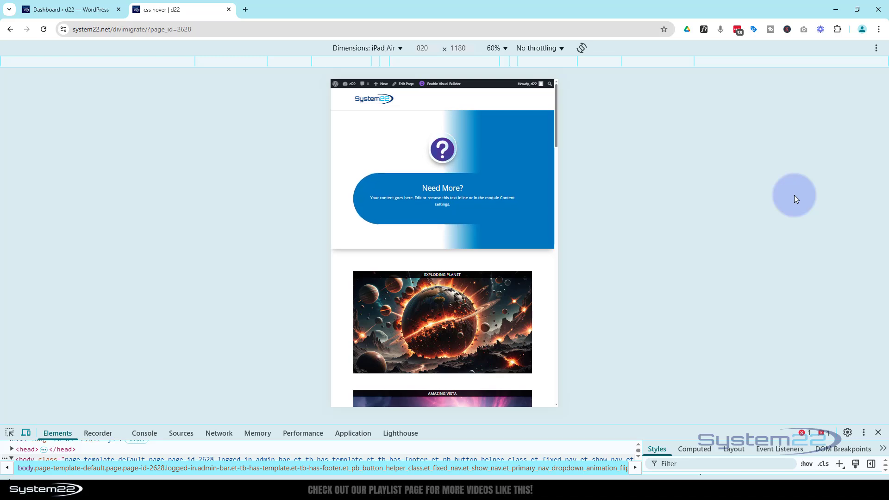
{"action": "left_click", "coordinate": [878, 432]}
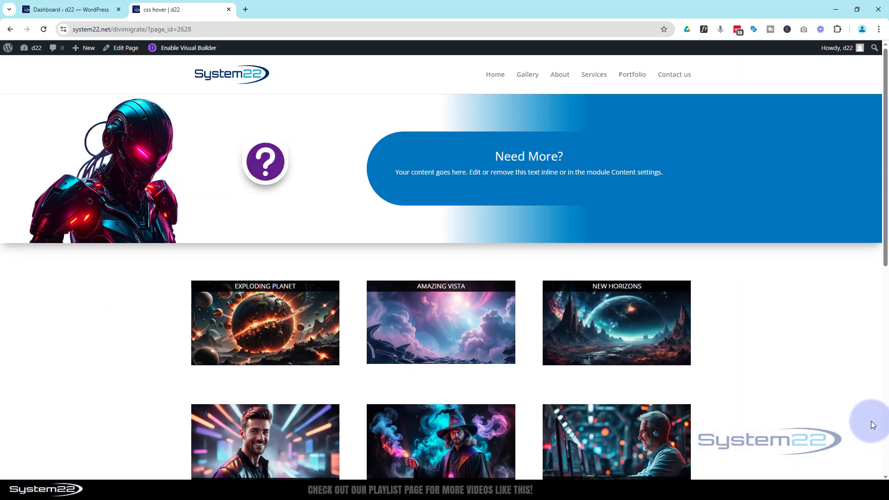
In the Visual Builder, replace the question-mark module beside the "Need More?" text with a new Icon module.
{"action": "left_click", "coordinate": [184, 49]}
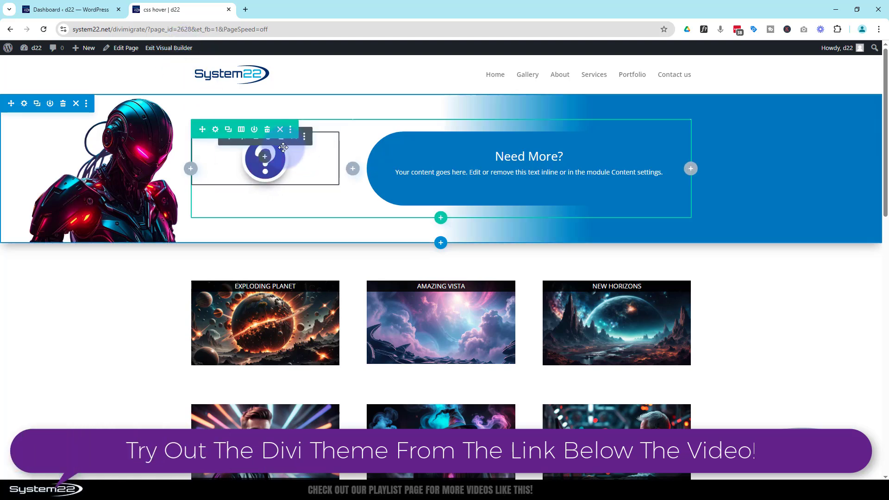
{"action": "left_click", "coordinate": [294, 155]}
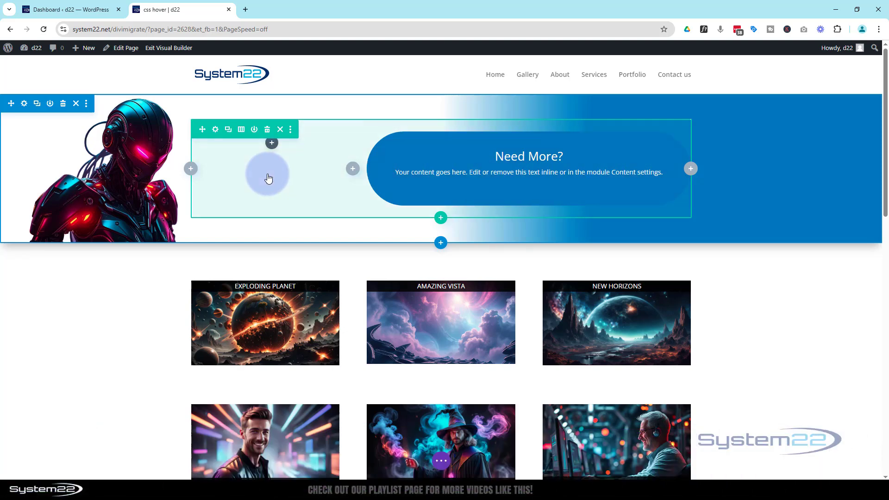
{"action": "left_click", "coordinate": [273, 147]}
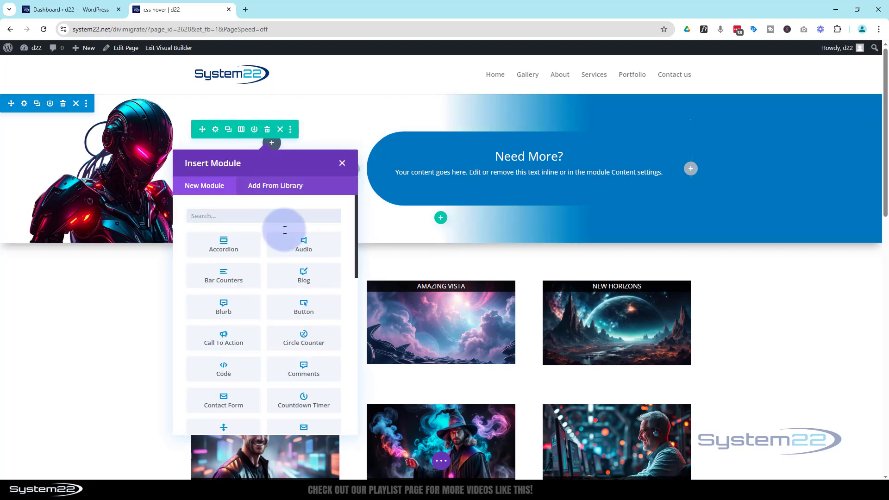
{"action": "scroll", "coordinate": [305, 265], "scroll_direction": "down", "scroll_amount": 5}
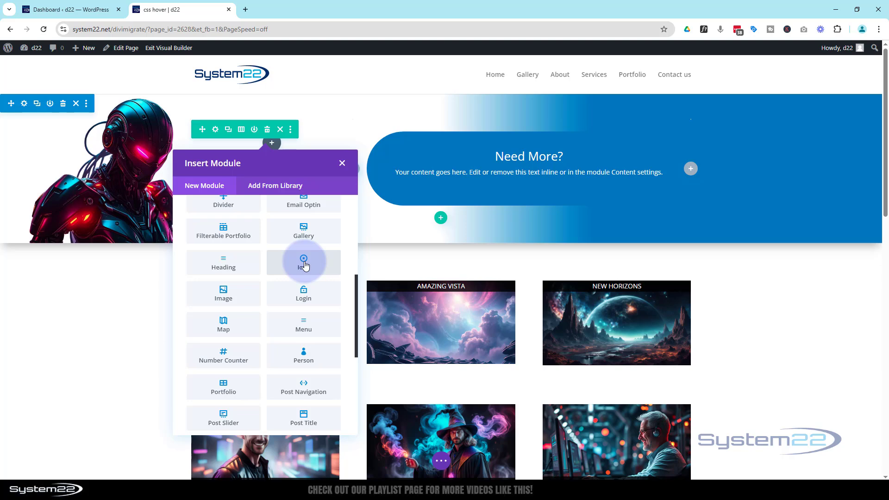
{"action": "left_click", "coordinate": [304, 265]}
Choose the solid circled question mark as the icon for the new module.
{"action": "scroll", "coordinate": [750, 252], "scroll_direction": "down", "scroll_amount": 3}
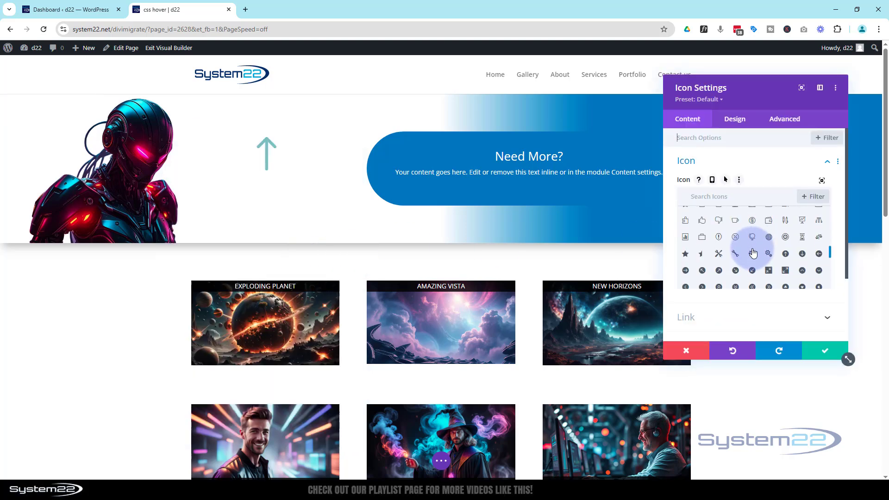
{"action": "scroll", "coordinate": [753, 253], "scroll_direction": "down", "scroll_amount": 2}
{"action": "scroll", "coordinate": [753, 252], "scroll_direction": "down", "scroll_amount": 3}
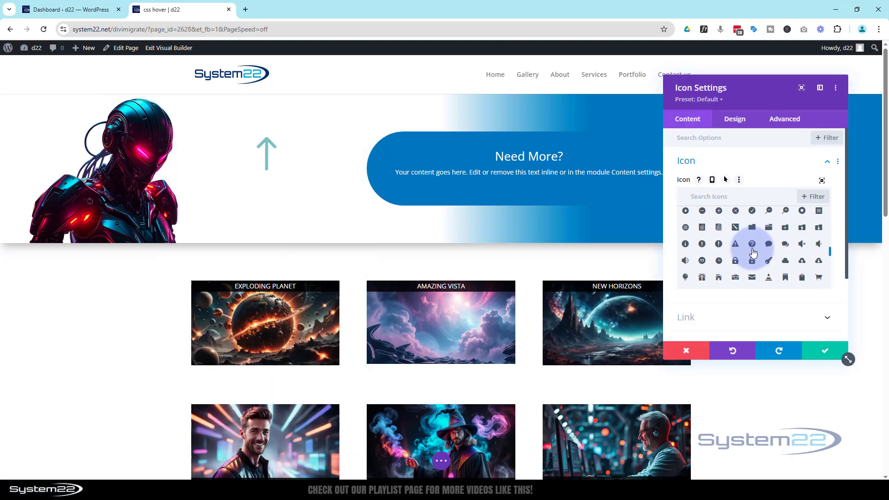
{"action": "left_click", "coordinate": [753, 245]}
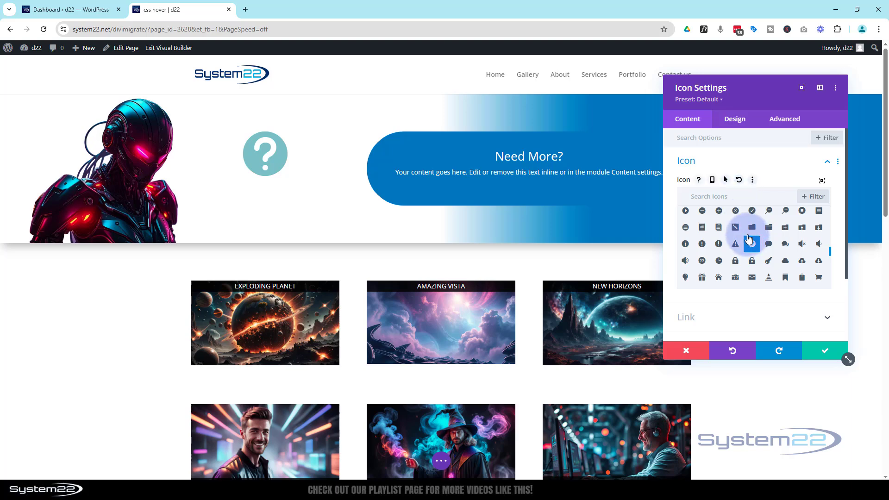
Set the icon's link URL to "#" and keep its link target as In The Same Window.
{"action": "scroll", "coordinate": [741, 248], "scroll_direction": "down", "scroll_amount": 2}
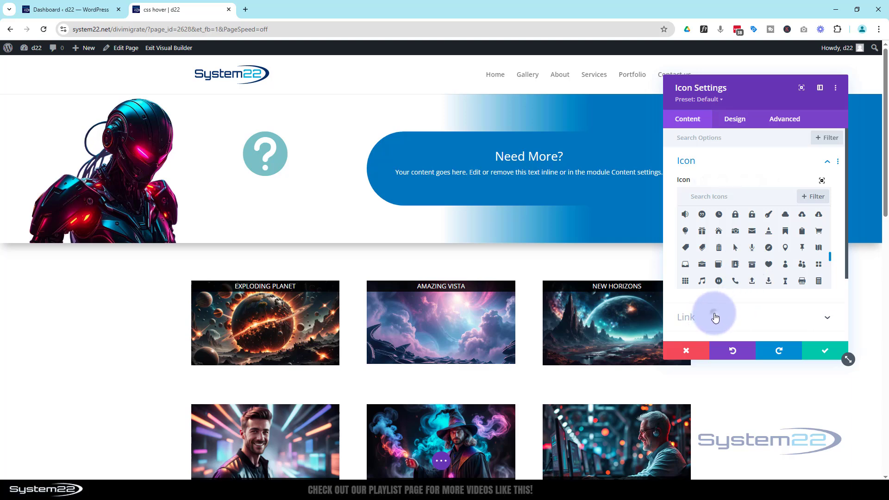
{"action": "left_click", "coordinate": [715, 317]}
{"action": "left_click", "coordinate": [690, 185]}
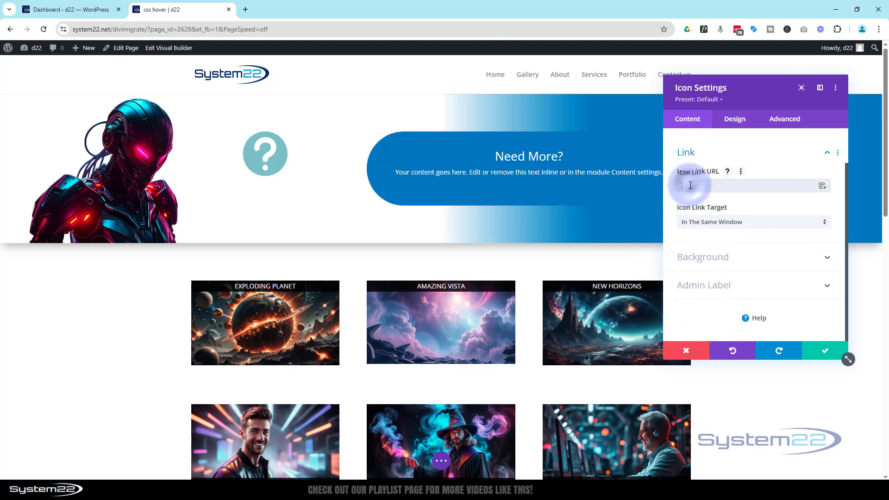
{"action": "type", "text": "#"}
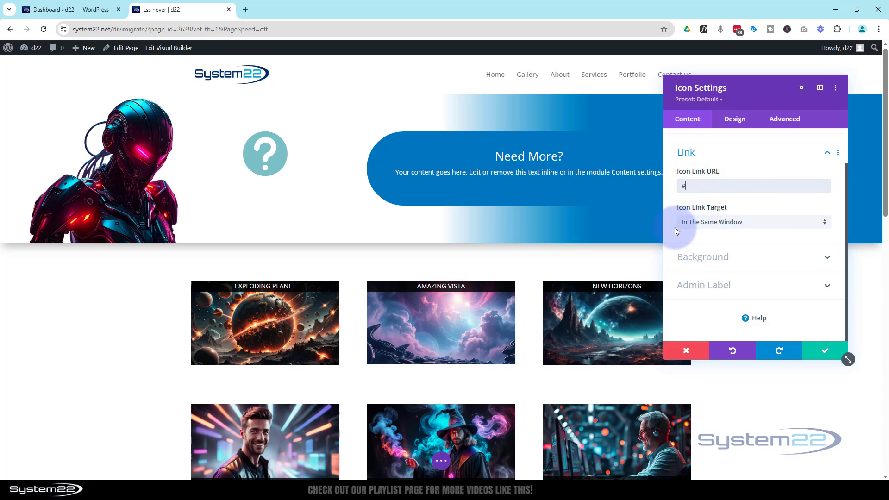
{"action": "left_click", "coordinate": [732, 222]}
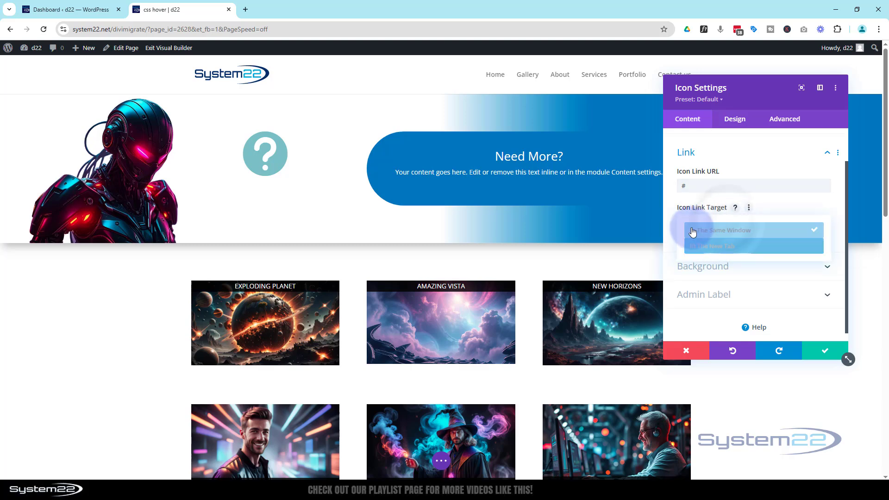
{"action": "left_click", "coordinate": [674, 230]}
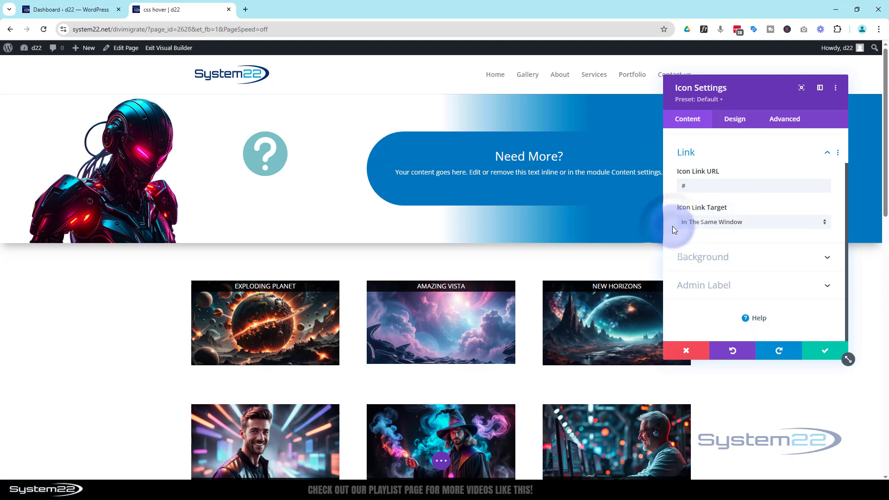
{"action": "left_click", "coordinate": [723, 152]}
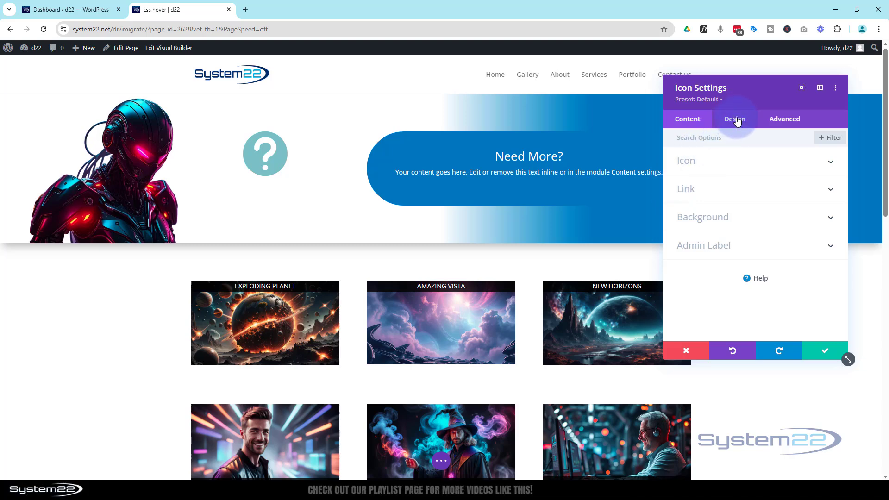
Set the question-mark icon's color to the saved blue #0c71c3.
{"action": "left_click", "coordinate": [737, 121]}
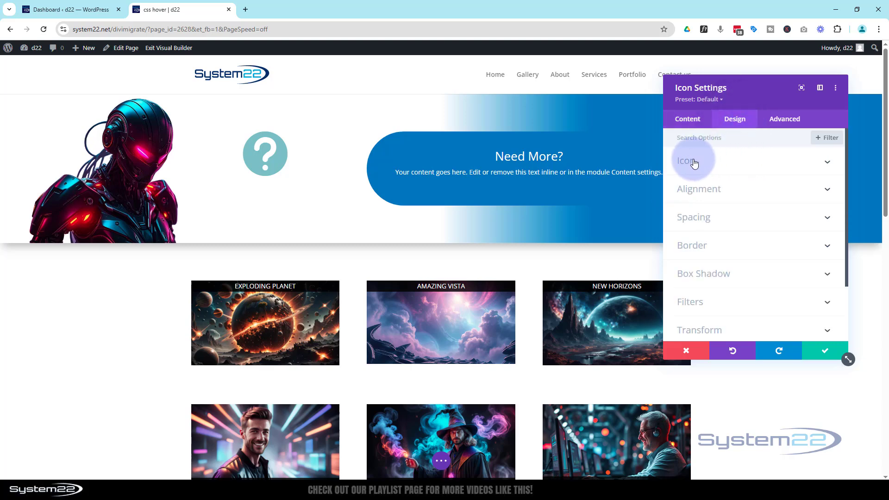
{"action": "left_click", "coordinate": [752, 165]}
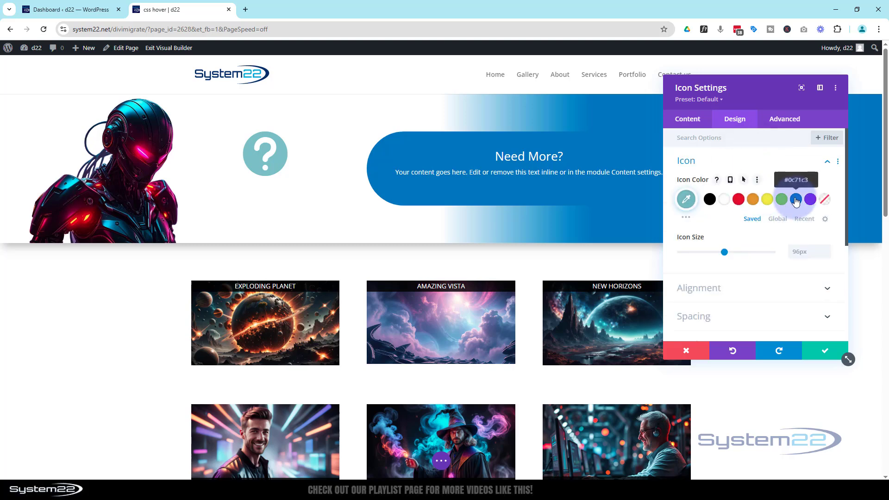
{"action": "left_click", "coordinate": [796, 200]}
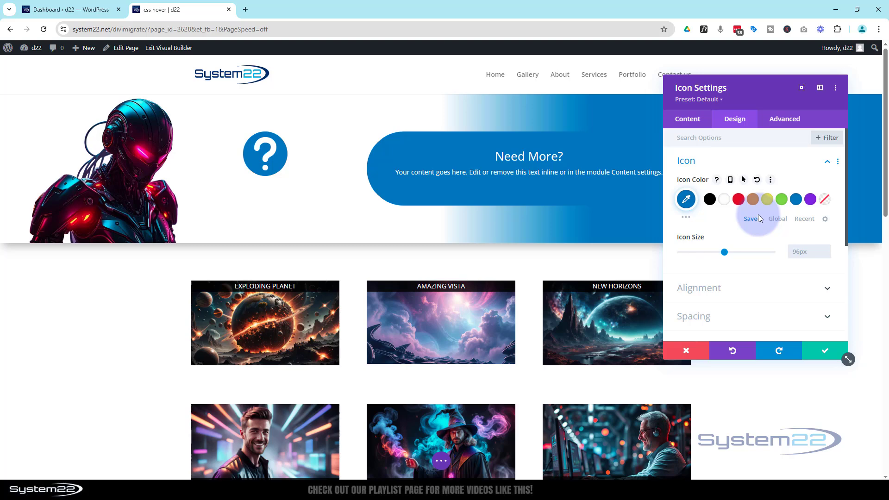
Give the icon a border on all sides, 2px wide and white (#ffffff).
{"action": "scroll", "coordinate": [759, 218], "scroll_direction": "down", "scroll_amount": 3}
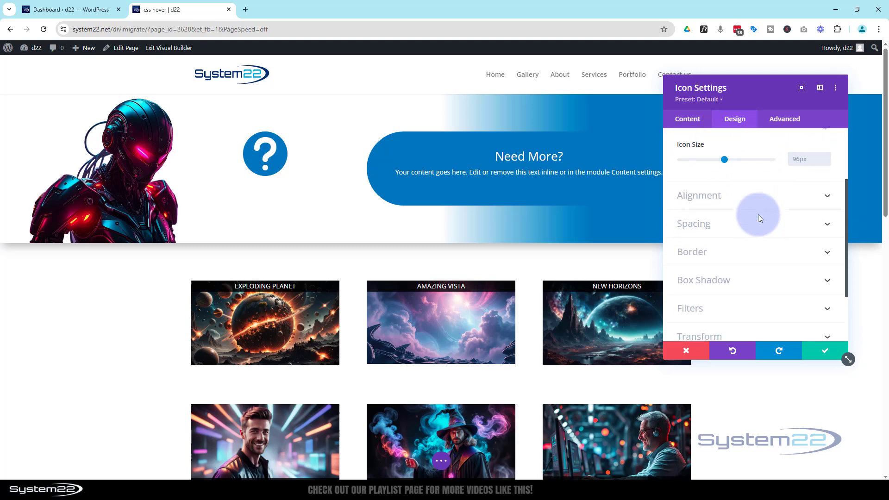
{"action": "scroll", "coordinate": [759, 217], "scroll_direction": "up", "scroll_amount": 1}
{"action": "scroll", "coordinate": [758, 218], "scroll_direction": "down", "scroll_amount": 1}
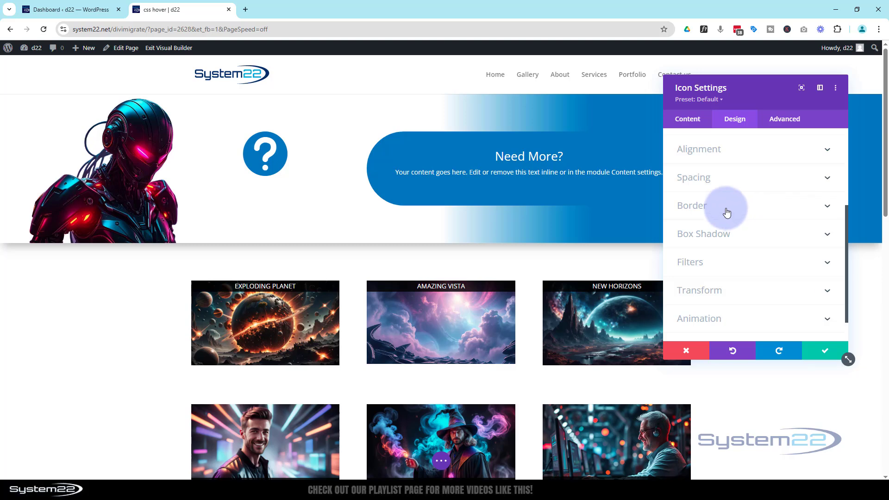
{"action": "left_click", "coordinate": [727, 213]}
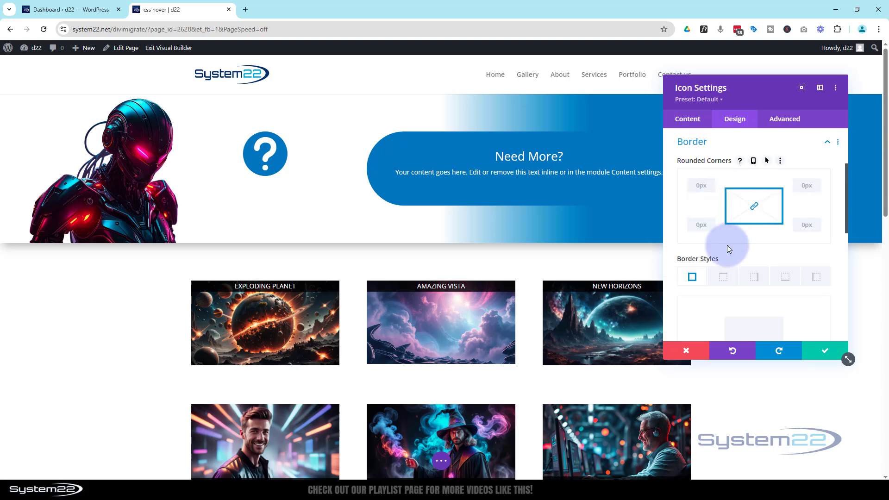
{"action": "left_click", "coordinate": [691, 278]}
{"action": "scroll", "coordinate": [713, 259], "scroll_direction": "down", "scroll_amount": 4}
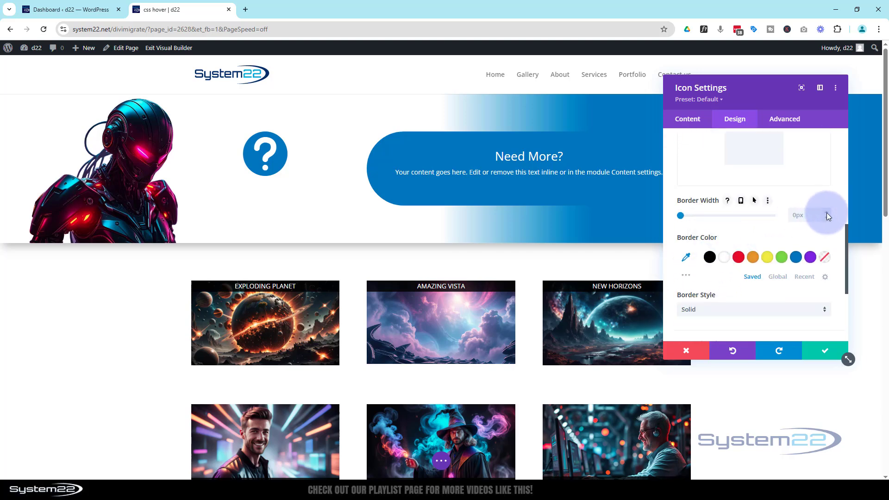
{"action": "left_click", "coordinate": [827, 214]}
{"action": "left_click", "coordinate": [827, 213]}
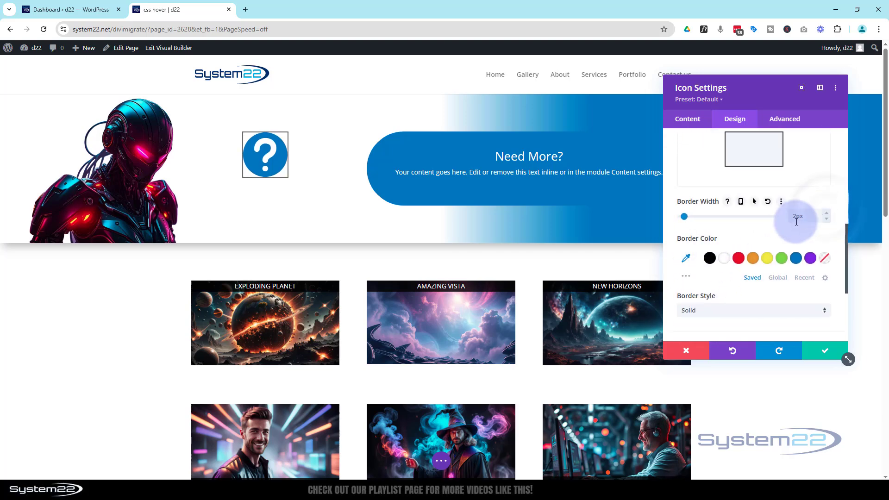
{"action": "left_click", "coordinate": [725, 258]}
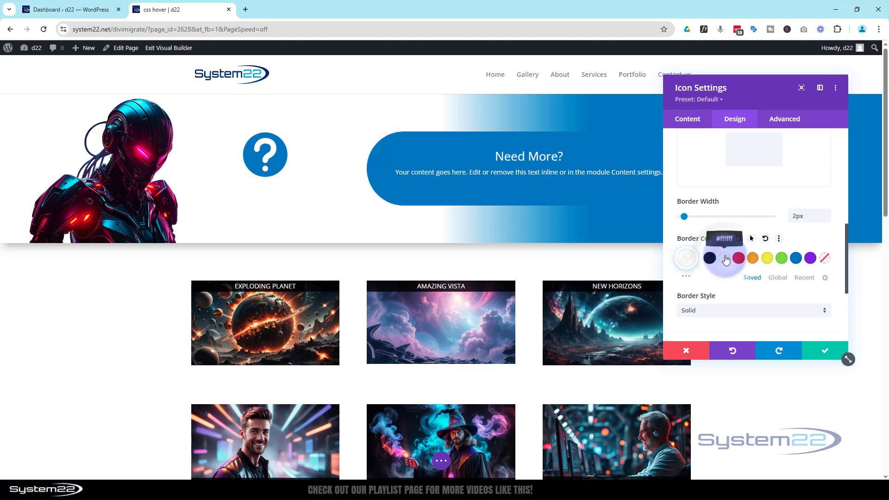
Try the even-glow box shadow on the icon and apply the soft downward preset with 12px vertical position.
{"action": "scroll", "coordinate": [727, 256], "scroll_direction": "down", "scroll_amount": 5}
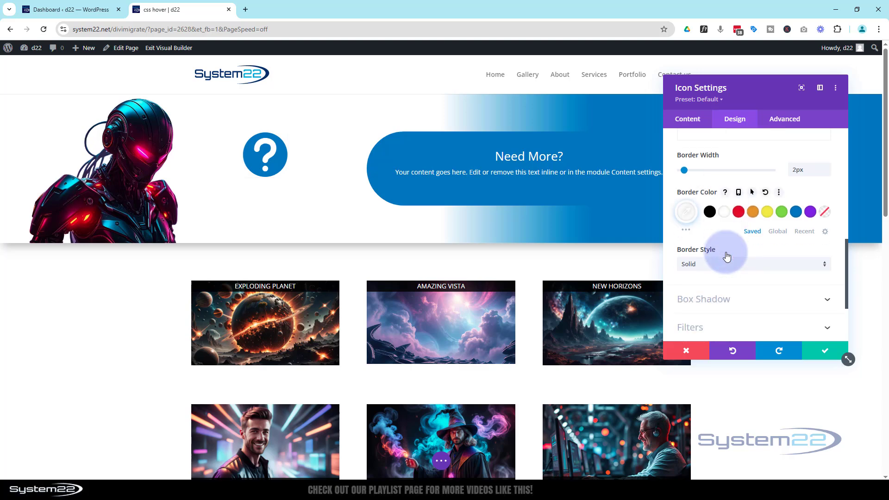
{"action": "left_click", "coordinate": [750, 213]}
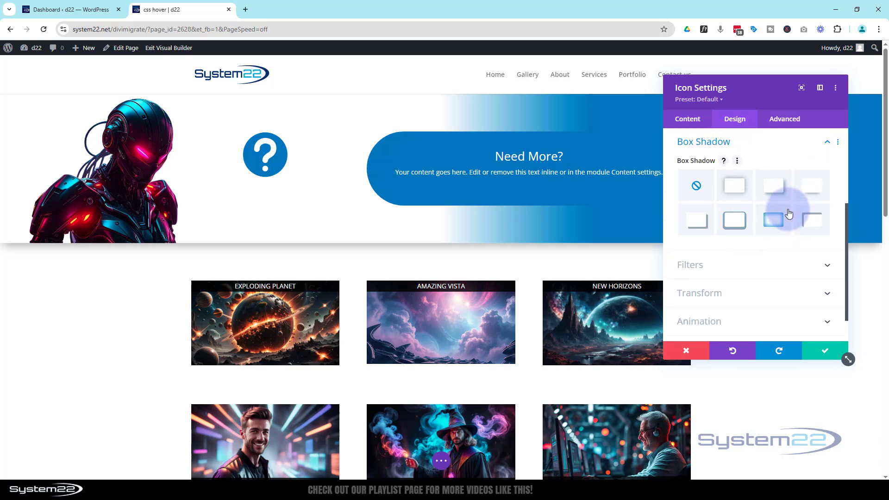
{"action": "left_click", "coordinate": [731, 193]}
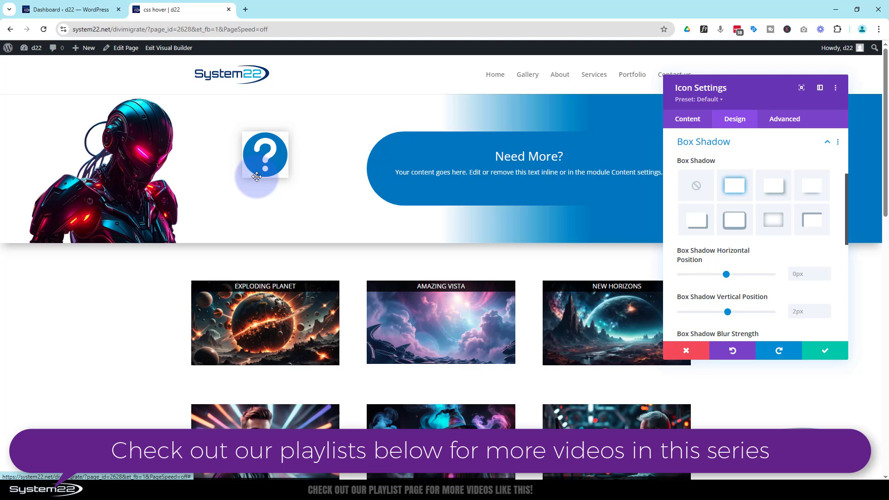
{"action": "left_click", "coordinate": [810, 190]}
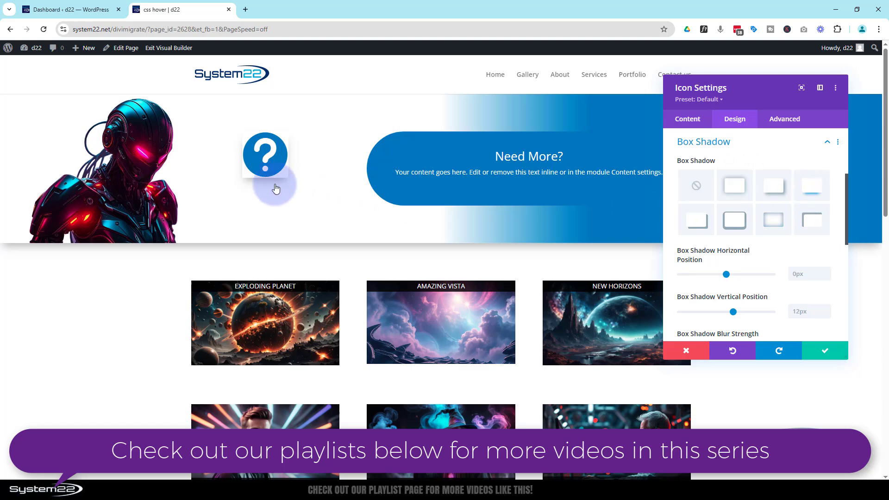
{"action": "left_click", "coordinate": [740, 218]}
Round all four linked corners of the icon's border to 50%.
{"action": "scroll", "coordinate": [748, 226], "scroll_direction": "up", "scroll_amount": 2}
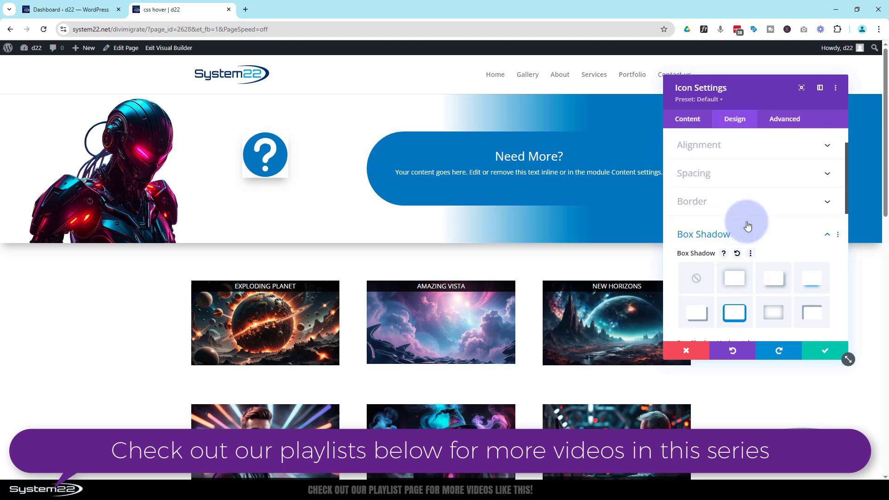
{"action": "left_click", "coordinate": [746, 202]}
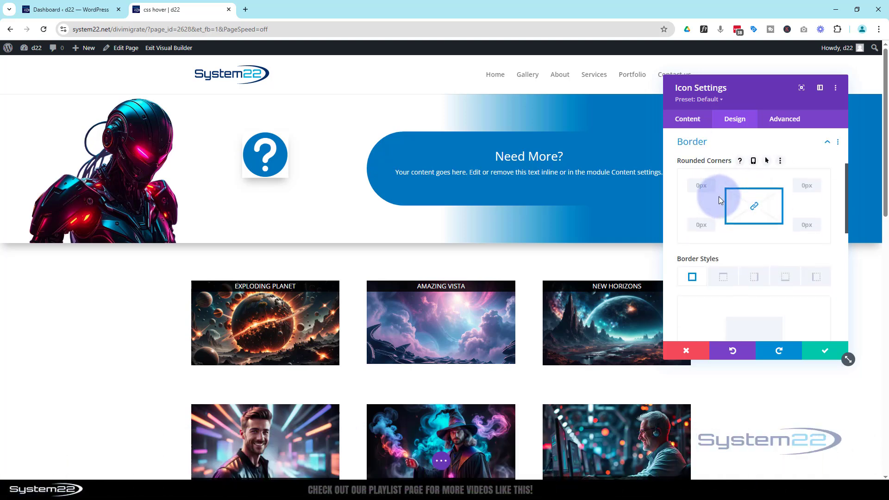
{"action": "left_click", "coordinate": [757, 208]}
{"action": "left_click", "coordinate": [700, 186]}
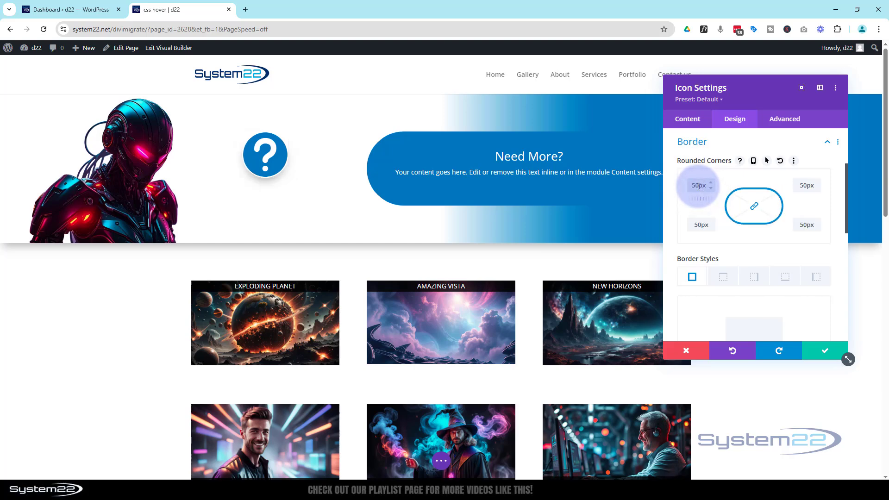
{"action": "type", "text": "%"}
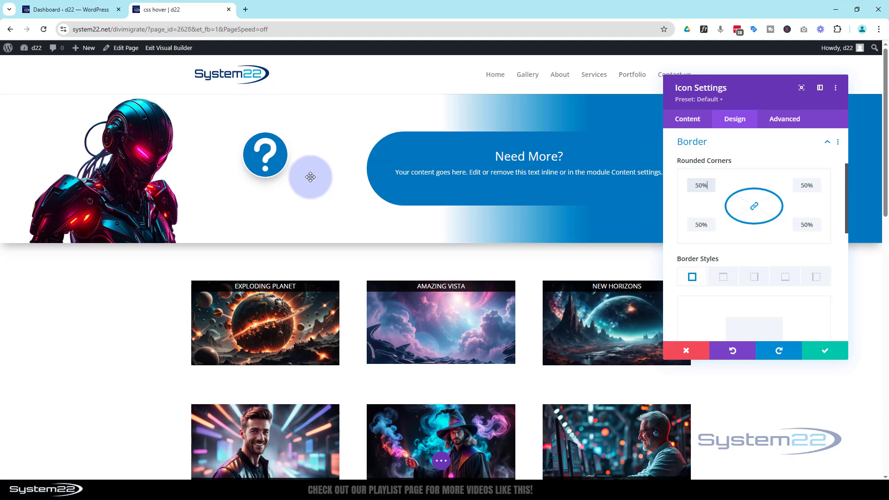
{"action": "scroll", "coordinate": [800, 244], "scroll_direction": "down", "scroll_amount": 3}
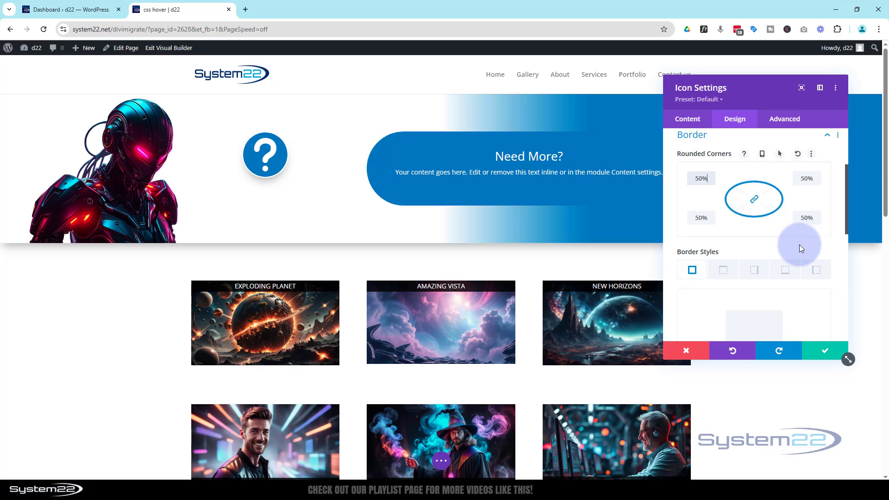
Set the vertical position of the question-mark icon's box shadow to 25px.
{"action": "scroll", "coordinate": [799, 245], "scroll_direction": "down", "scroll_amount": 5}
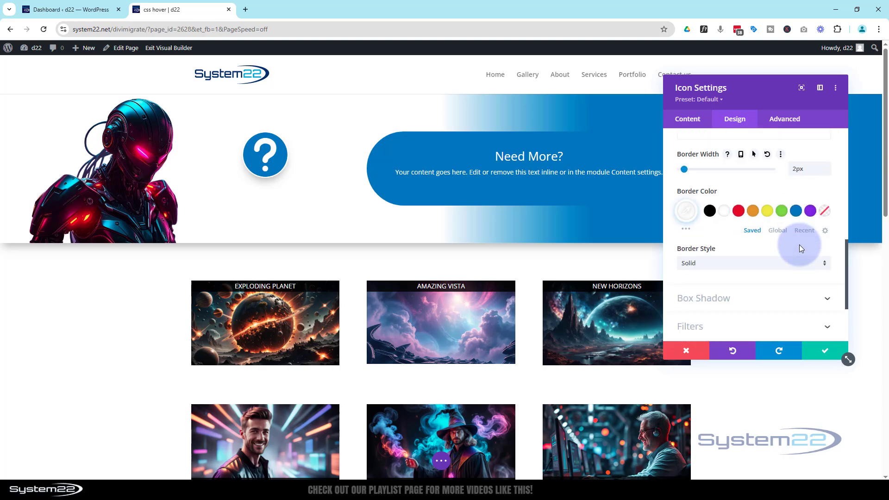
{"action": "left_click", "coordinate": [756, 254]}
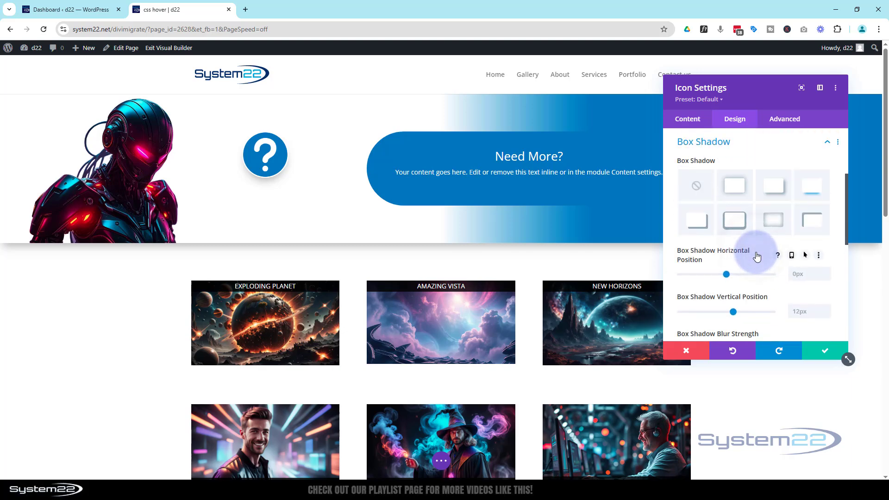
{"action": "scroll", "coordinate": [752, 250], "scroll_direction": "down", "scroll_amount": 3}
{"action": "left_click_drag", "start_coordinate": [735, 218], "coordinate": [739, 218]}
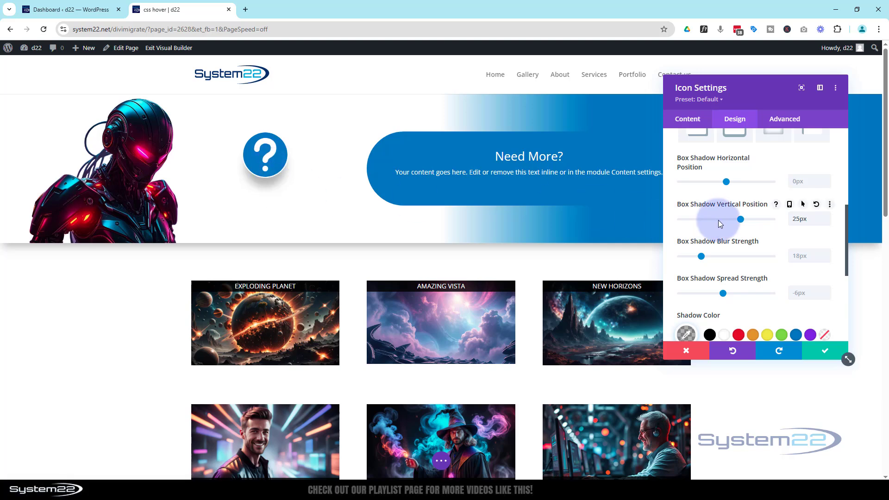
Darken the icon's box shadow by raising its color opacity to rgba(0,0,0,0.41).
{"action": "scroll", "coordinate": [718, 220], "scroll_direction": "down", "scroll_amount": 2}
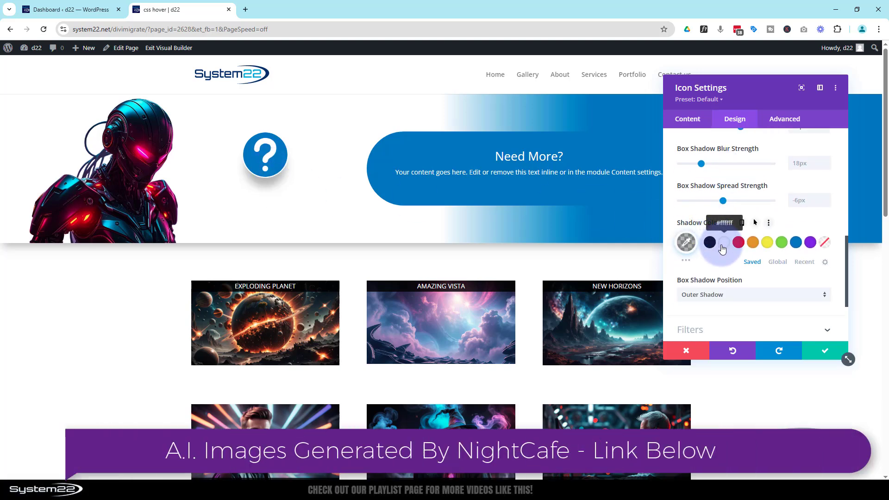
{"action": "left_click", "coordinate": [686, 243]}
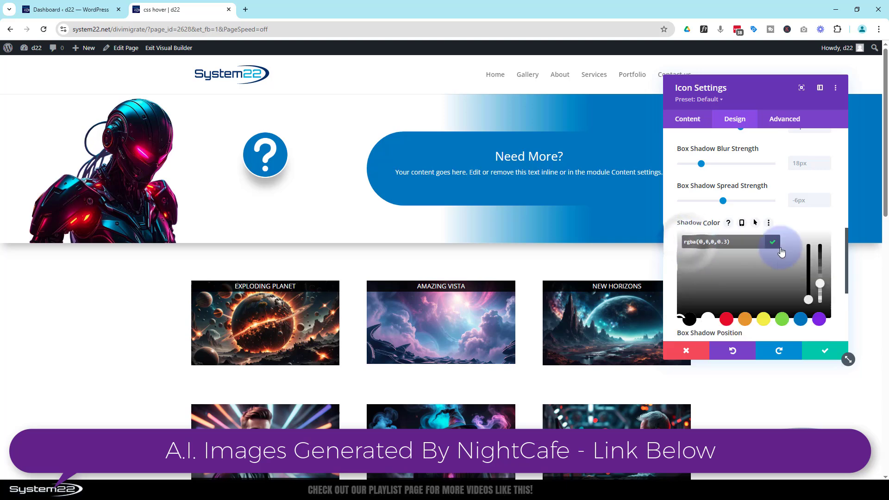
{"action": "left_click_drag", "start_coordinate": [822, 283], "coordinate": [822, 279]}
{"action": "left_click_drag", "start_coordinate": [822, 279], "coordinate": [823, 278]}
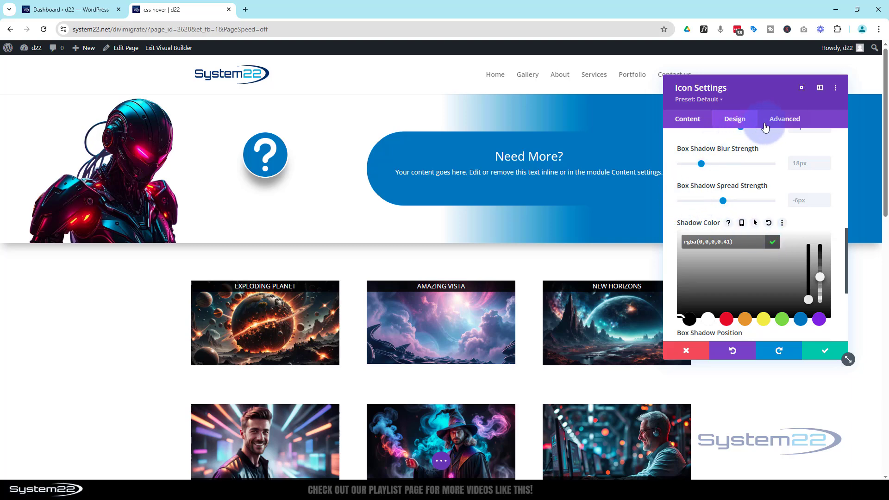
Start a "selector {" rule in the icon module's free-form custom CSS, with an empty line inside the braces.
{"action": "left_click_drag", "start_coordinate": [765, 87], "coordinate": [458, 104]}
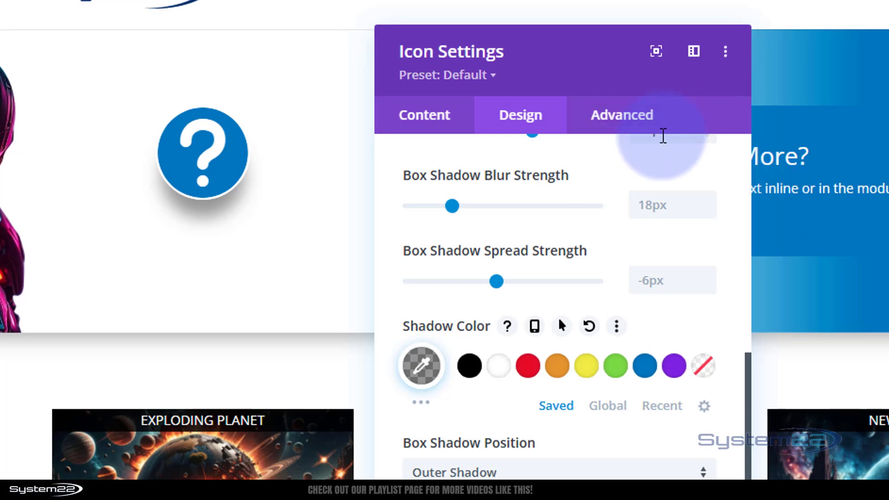
{"action": "left_click", "coordinate": [626, 123]}
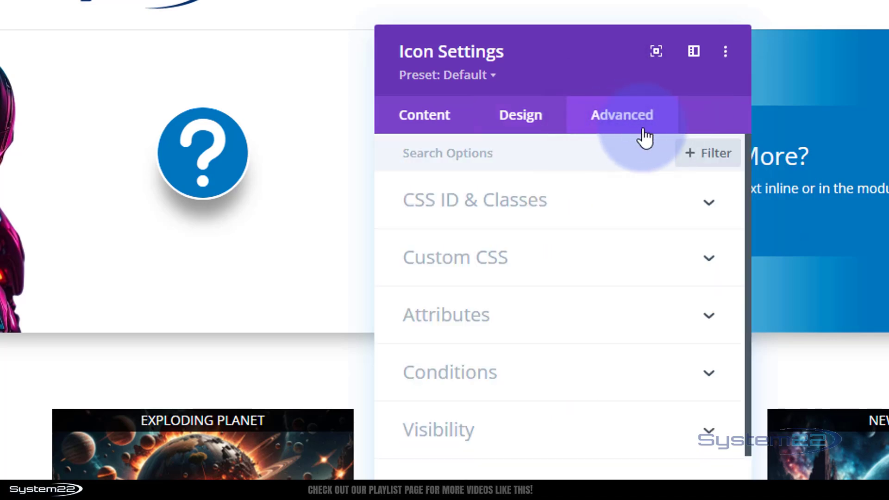
{"action": "left_click", "coordinate": [556, 259]}
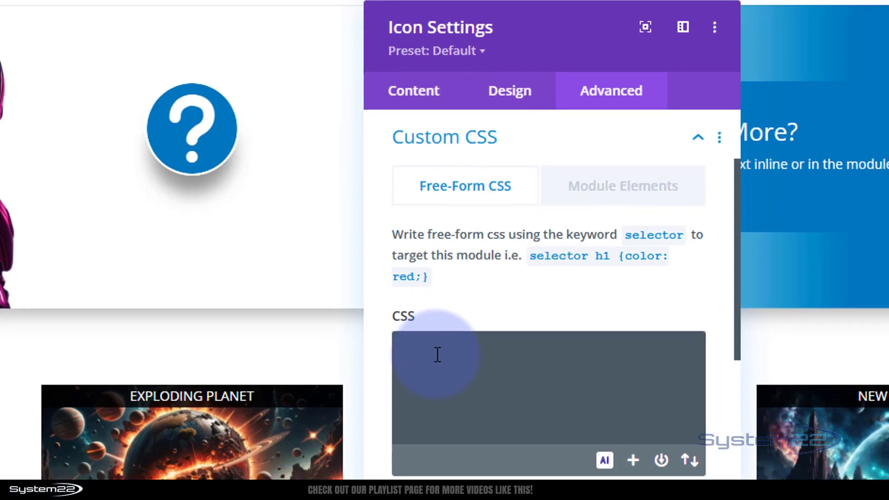
{"action": "left_click", "coordinate": [437, 373]}
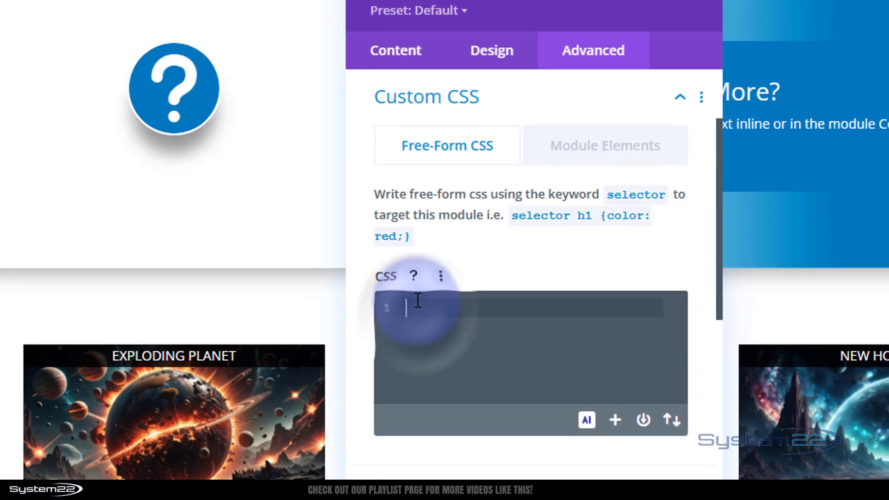
{"action": "type", "text": "selector"}
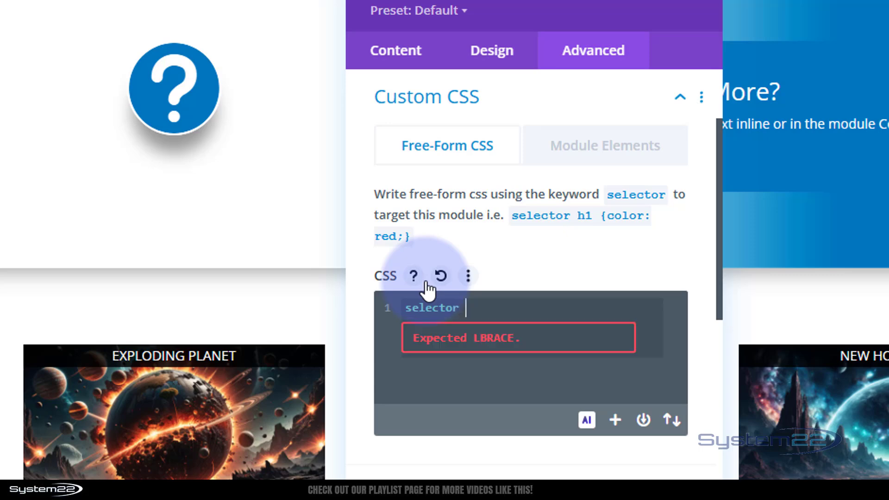
{"action": "type", "text": " {"}
{"action": "key", "text": "Return"}
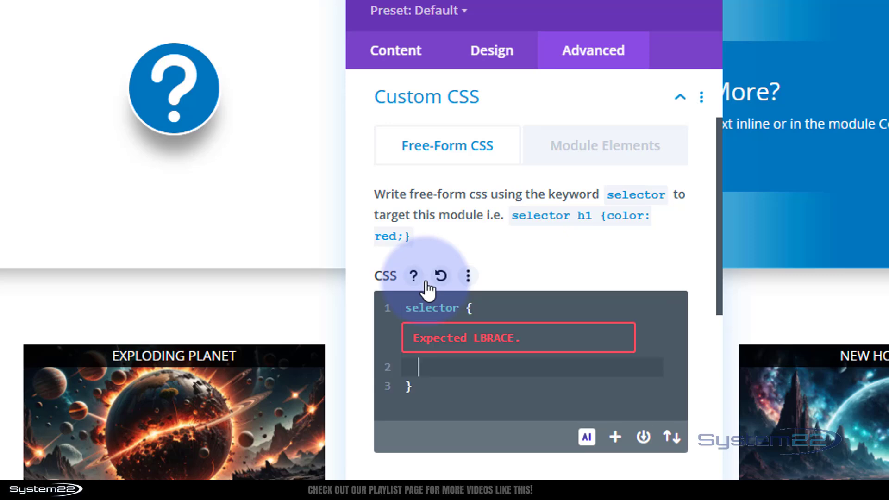